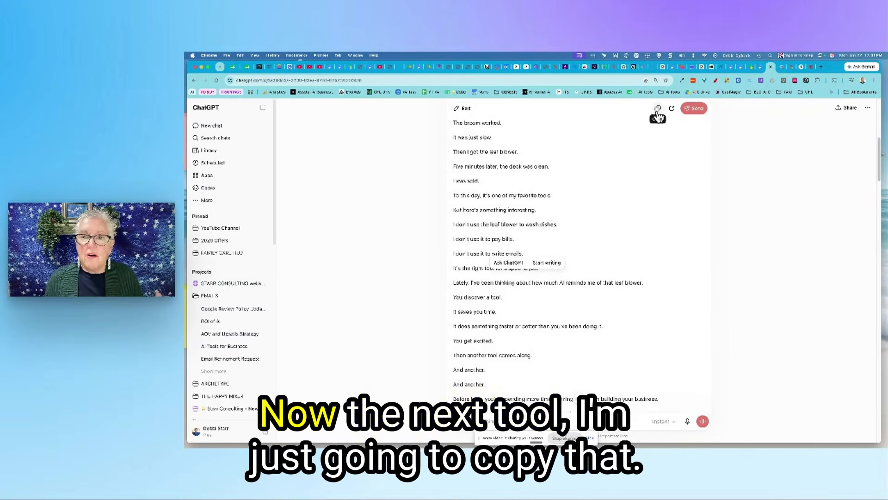
# - Copy the leaf blower email text from the ChatGPT conversation and switch to Blotato
pyautogui.click(657, 111)
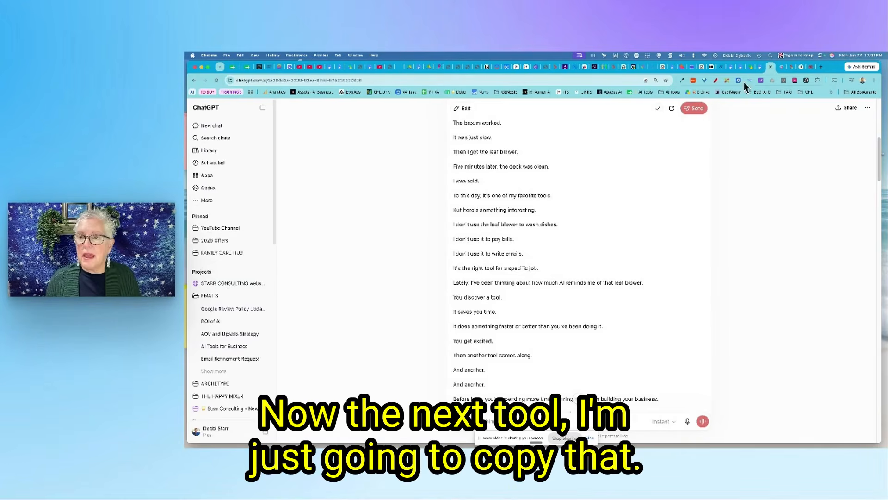
pyautogui.click(781, 68)
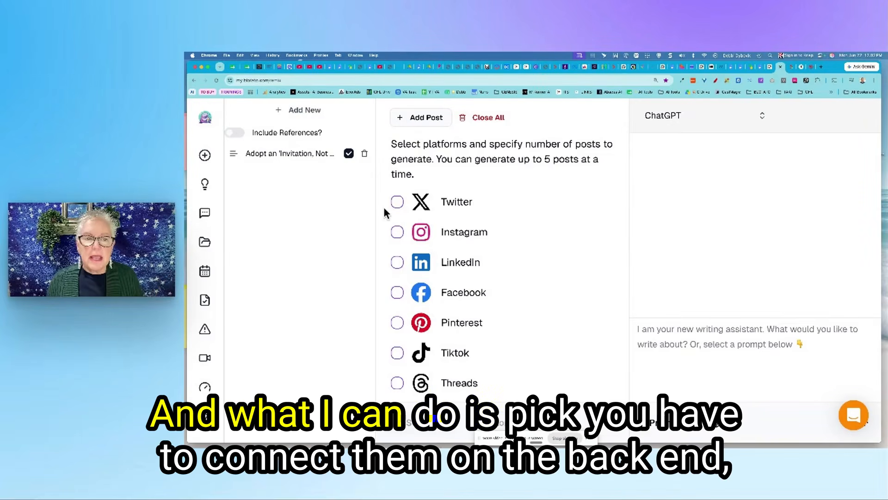
# - Select Twitter, Instagram, LinkedIn and Facebook as the platforms to generate one post each
pyautogui.click(397, 202)
pyautogui.click(397, 266)
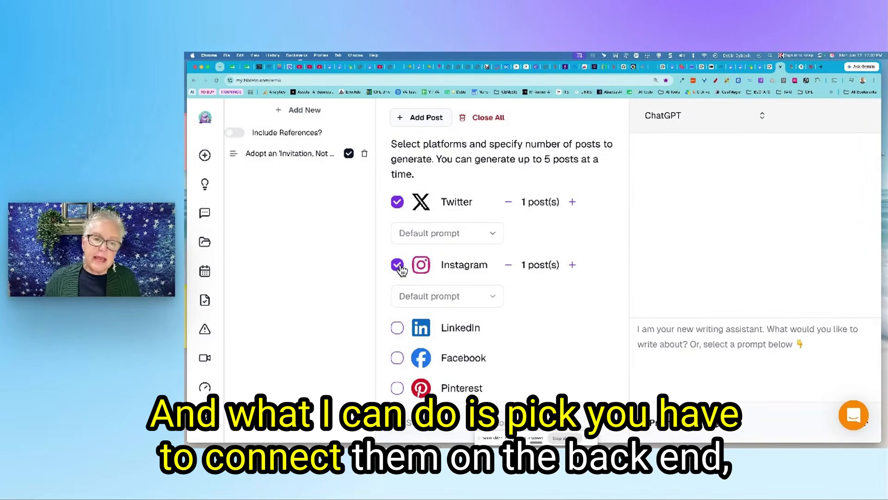
pyautogui.click(398, 327)
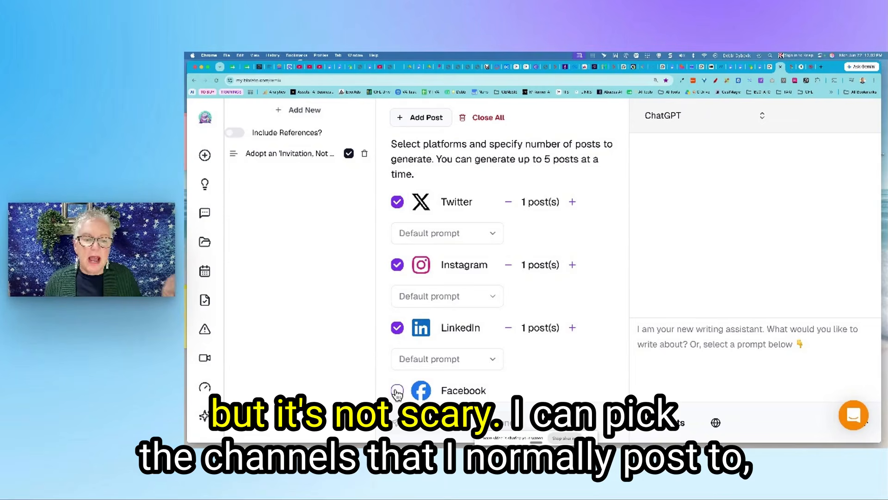
pyautogui.scroll(-3, 516, 353)
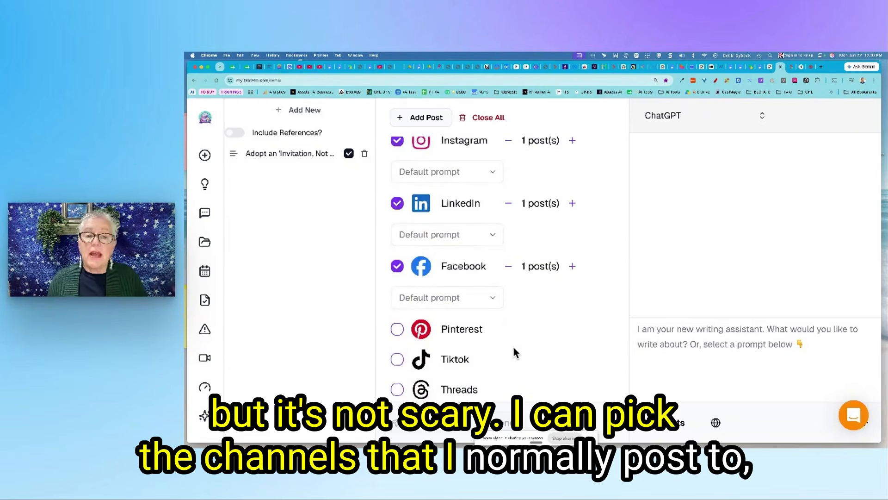
pyautogui.scroll(-4, 516, 353)
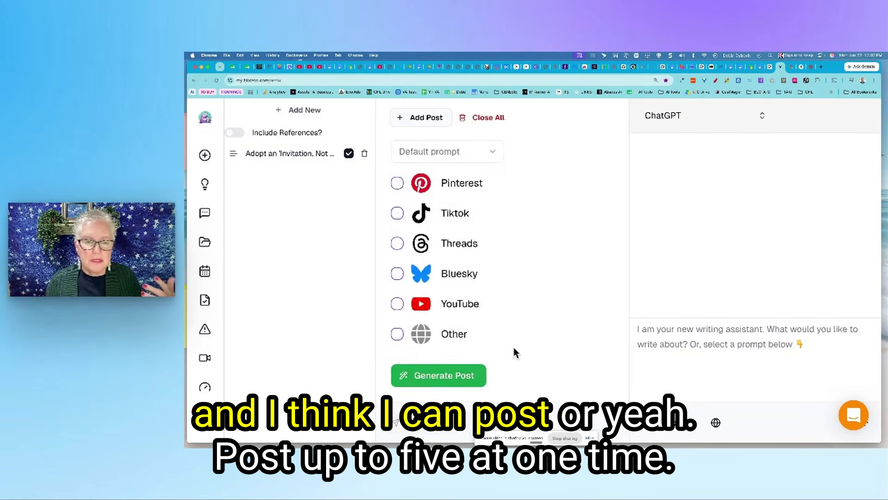
pyautogui.scroll(5, 514, 353)
pyautogui.scroll(-2, 515, 352)
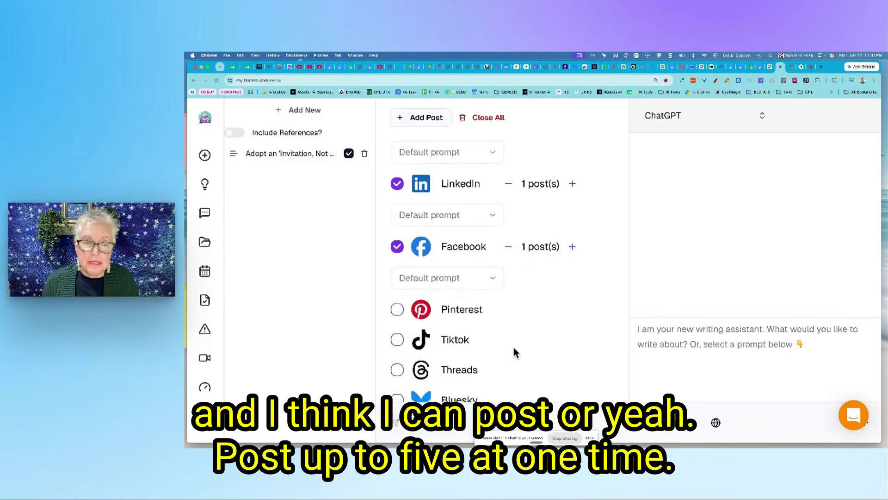
pyautogui.scroll(3, 515, 352)
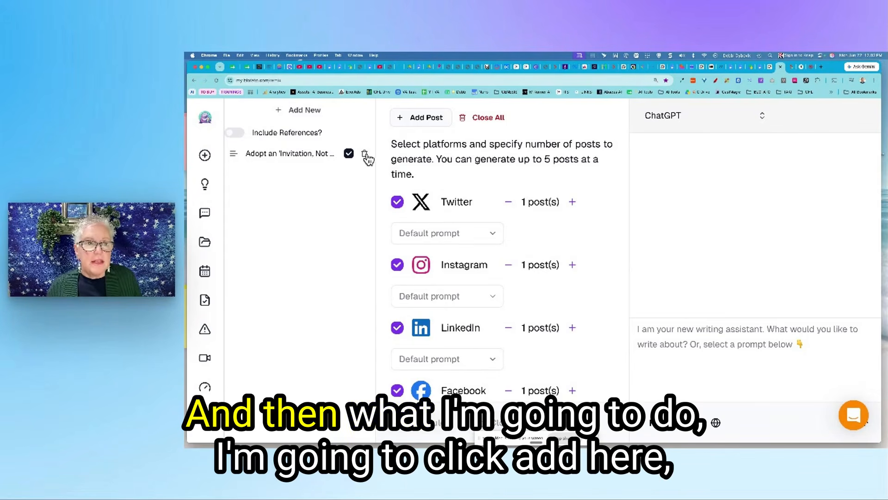
# - Replace the existing source with the copied email as a text source and generate the posts for the selected platforms
pyautogui.click(304, 109)
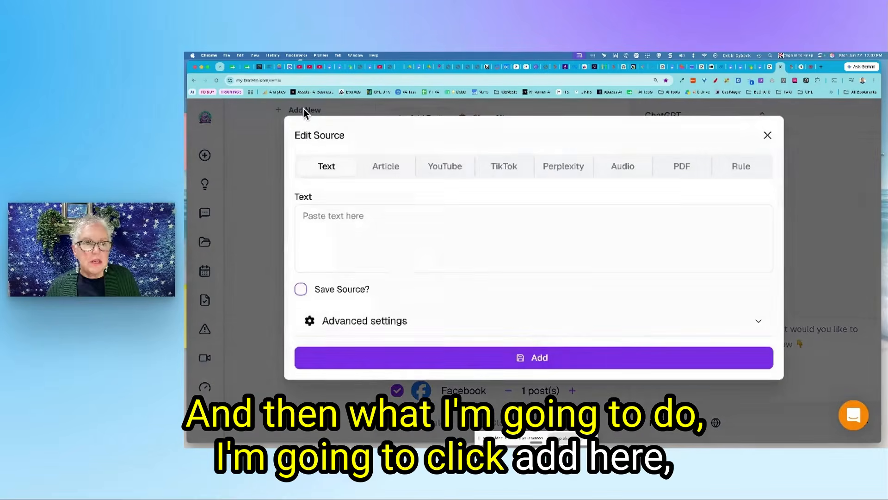
pyautogui.click(338, 217)
pyautogui.press('super+v')
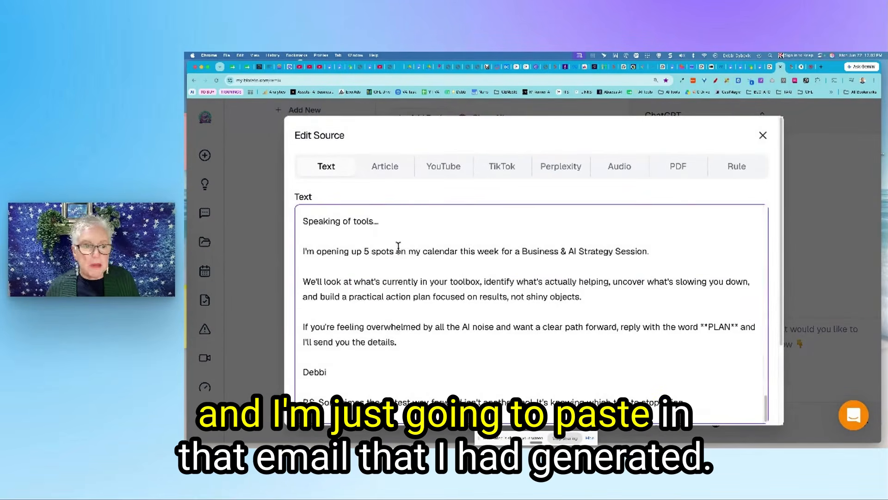
pyautogui.scroll(-5, 779, 382)
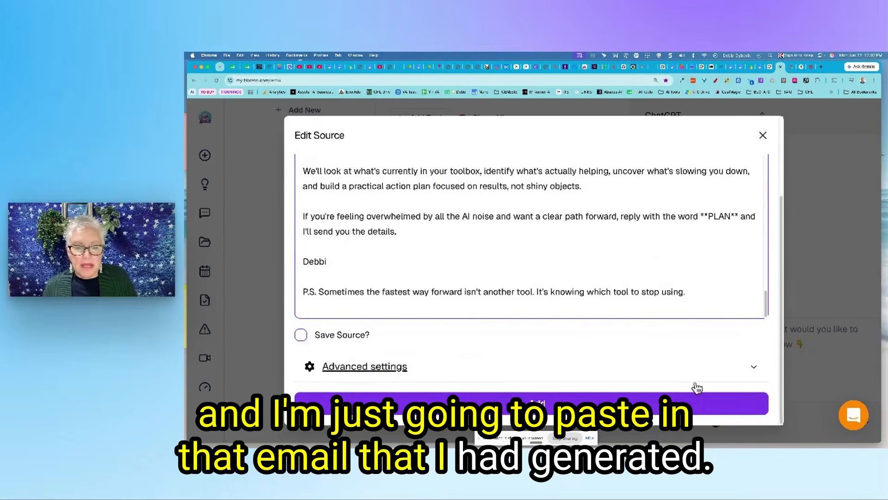
pyautogui.click(694, 401)
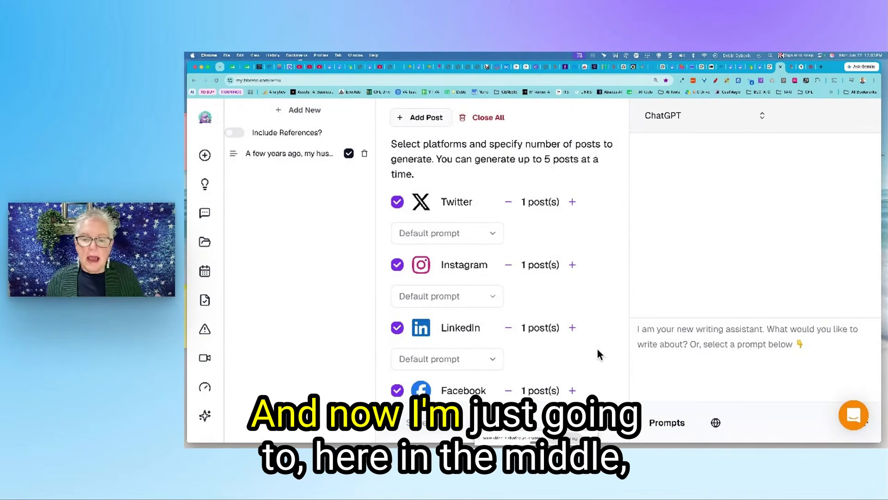
pyautogui.scroll(-6, 598, 349)
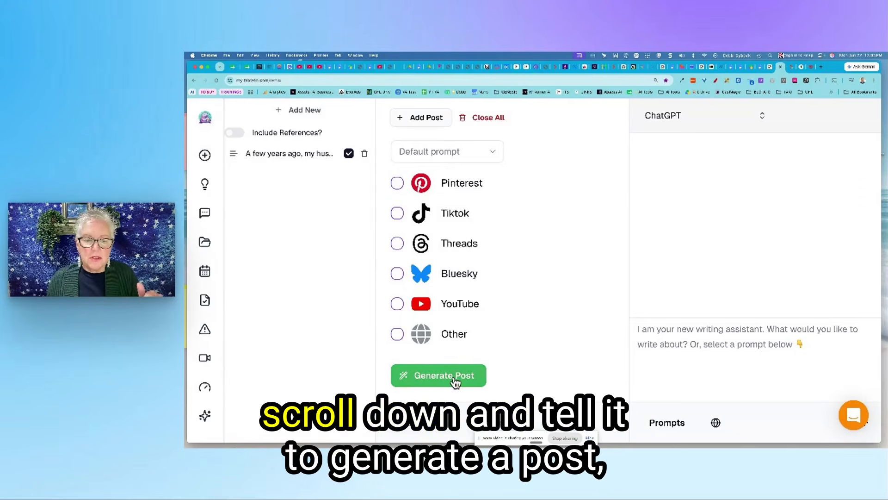
pyautogui.click(454, 376)
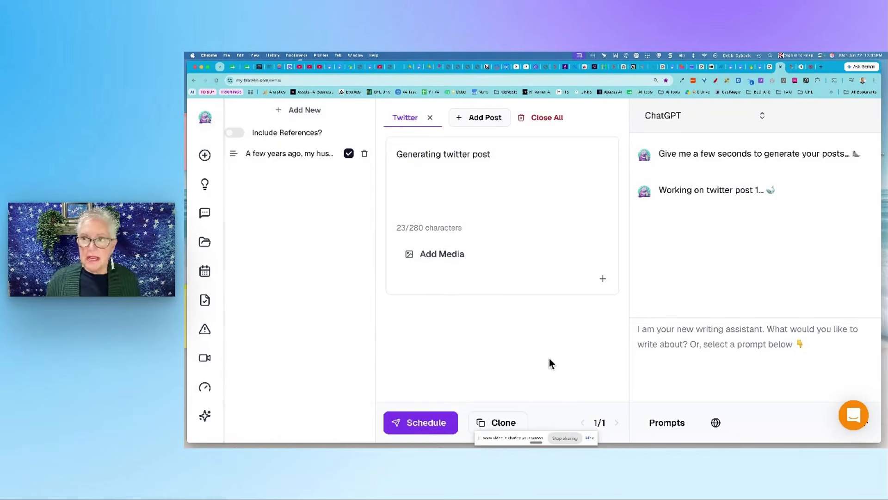
# - Put the shared screen back on stream in the wave.video live studio, then return to Blotato
pyautogui.click(807, 70)
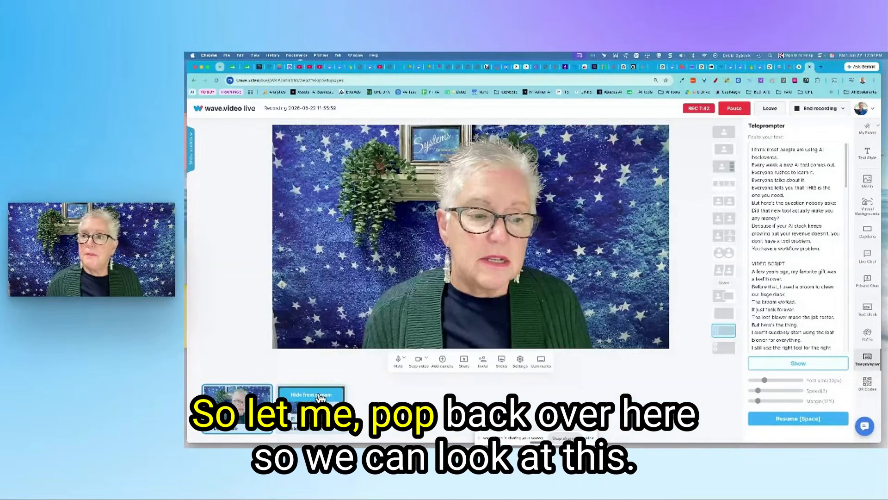
pyautogui.click(321, 397)
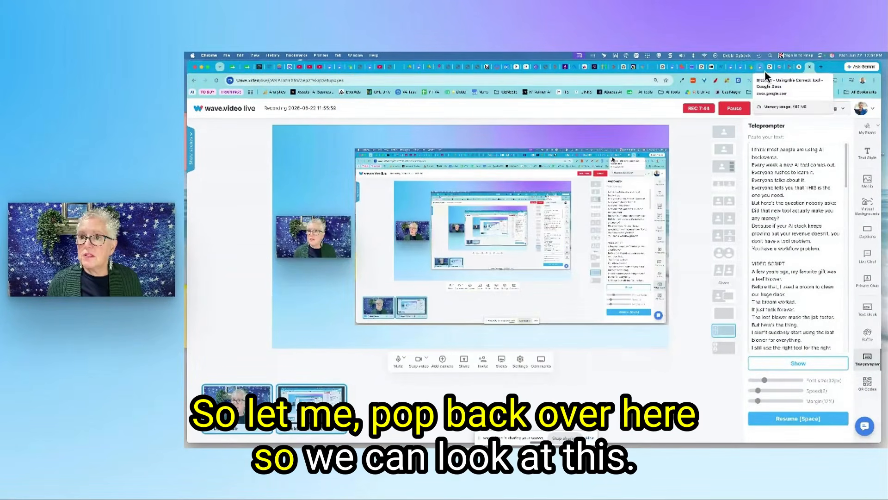
pyautogui.click(779, 70)
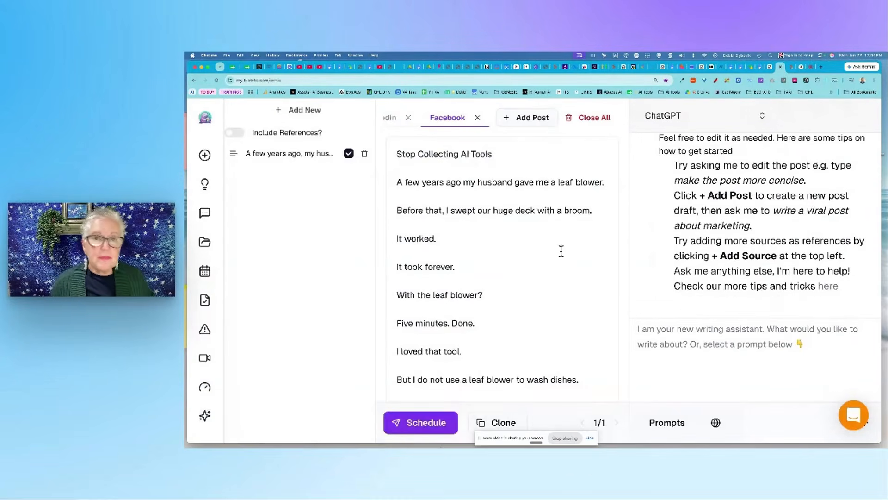
# - Skim the full text of the generated Facebook post and go back to its beginning
pyautogui.scroll(-3, 560, 251)
pyautogui.scroll(-1, 561, 251)
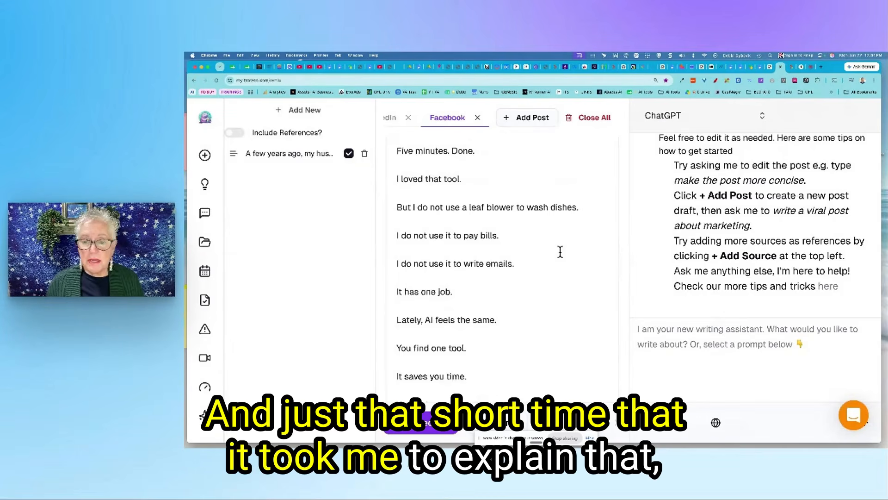
pyautogui.scroll(-15, 559, 252)
pyautogui.scroll(6, 559, 252)
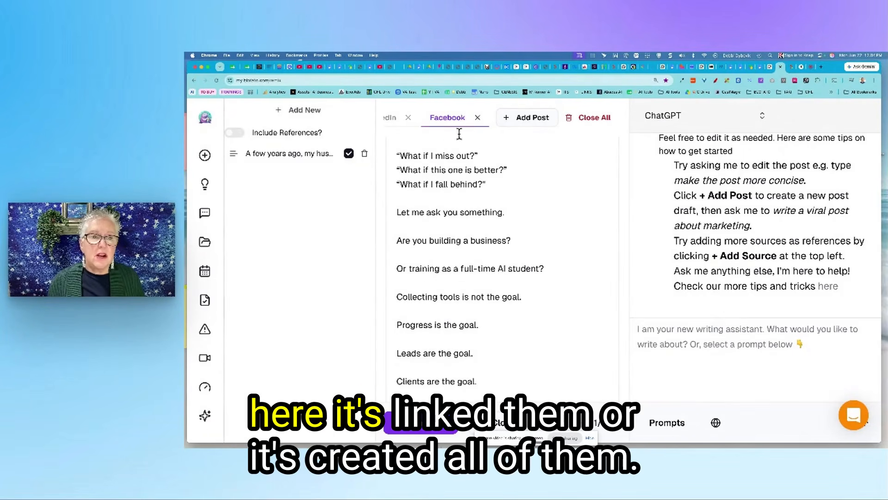
pyautogui.scroll(10, 575, 264)
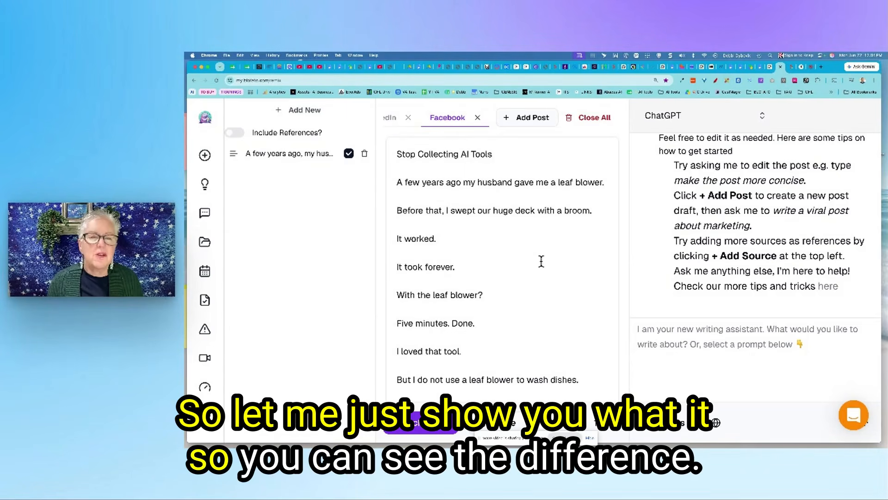
pyautogui.scroll(-1, 541, 261)
pyautogui.scroll(1, 542, 261)
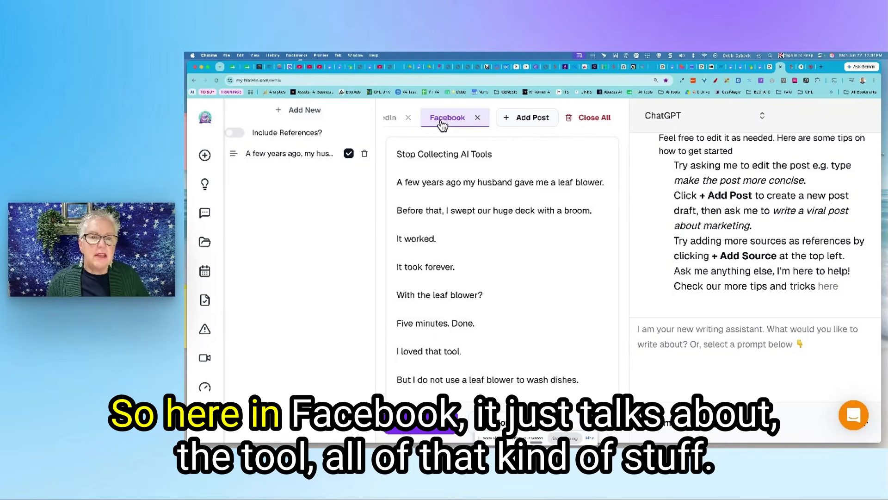
# - Read the Facebook post down to its closing question and view the options for adding media
pyautogui.scroll(-12, 516, 209)
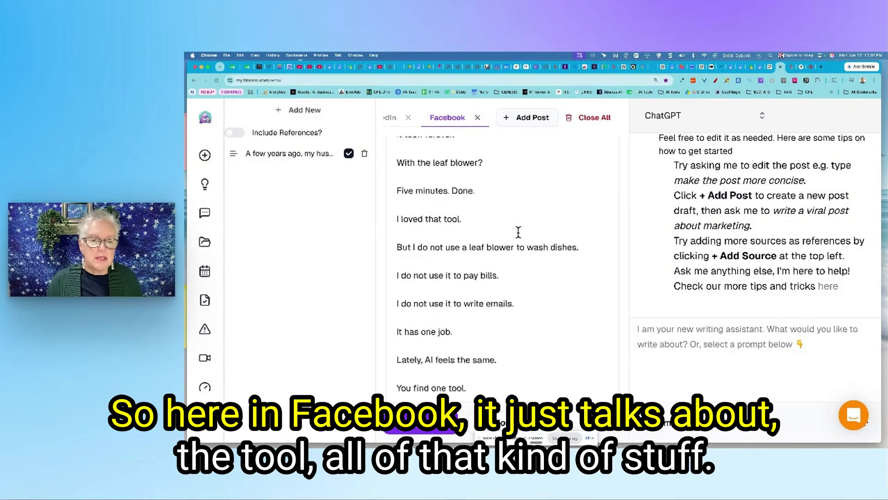
pyautogui.scroll(-10, 532, 239)
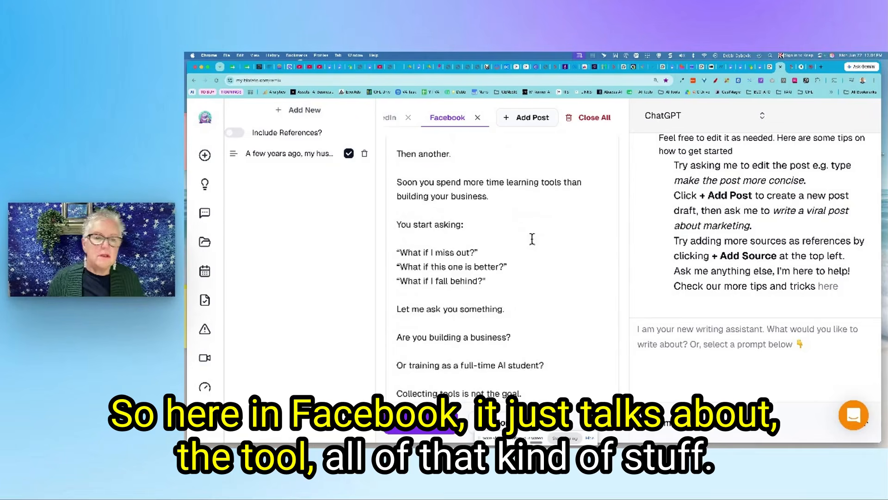
pyautogui.scroll(-6, 532, 238)
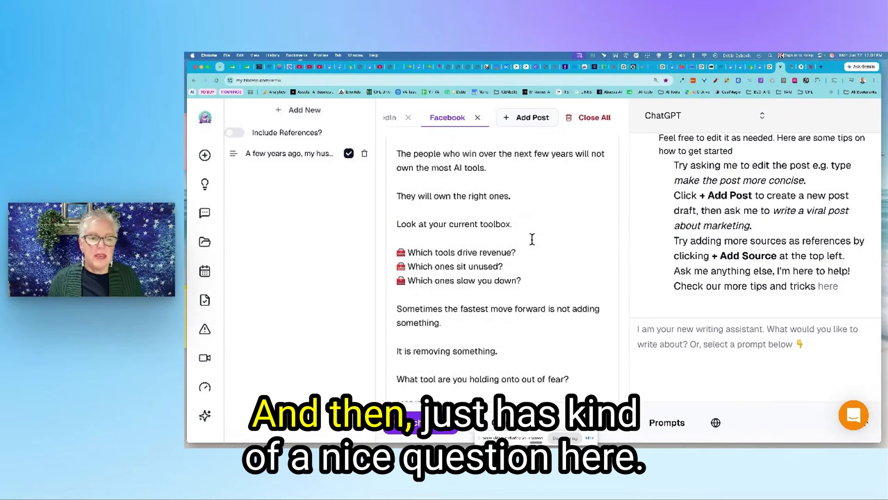
pyautogui.scroll(-3, 533, 278)
pyautogui.moveTo(432, 319); pyautogui.dragTo(582, 320)
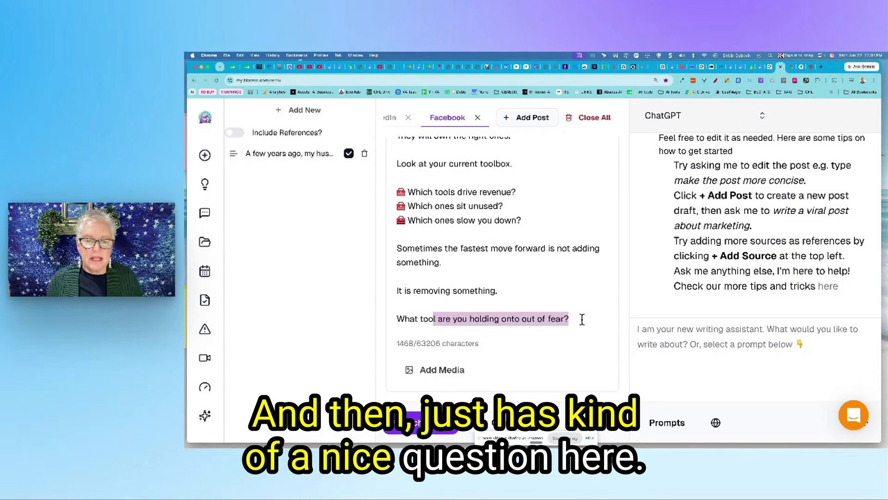
pyautogui.click(585, 323)
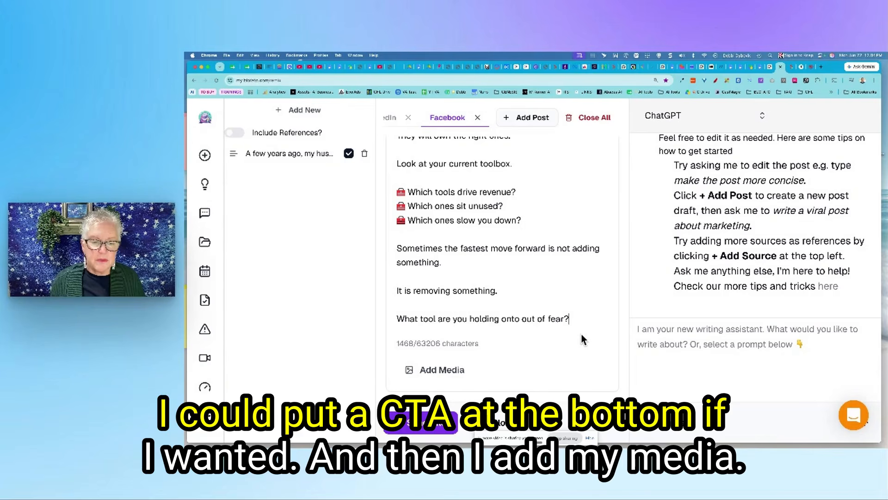
pyautogui.click(443, 371)
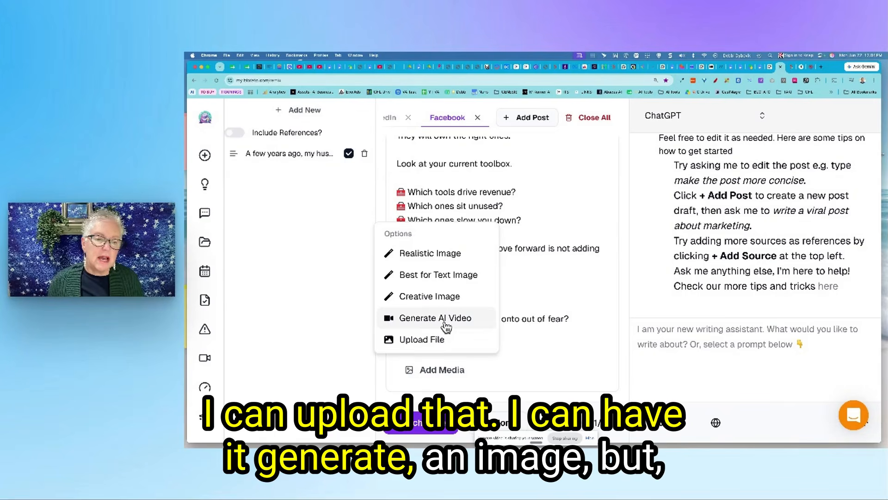
pyautogui.click(532, 378)
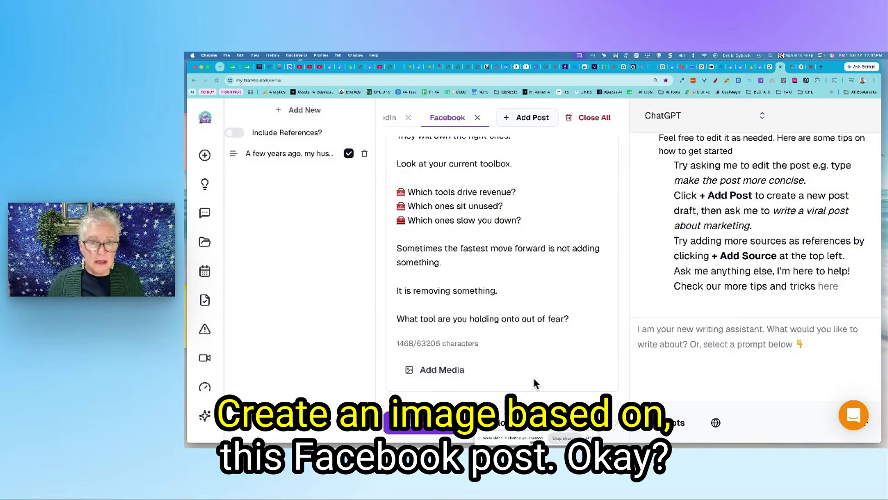
# - Open the generated LinkedIn post and read through its wording from the opening to the closing question
pyautogui.click(389, 120)
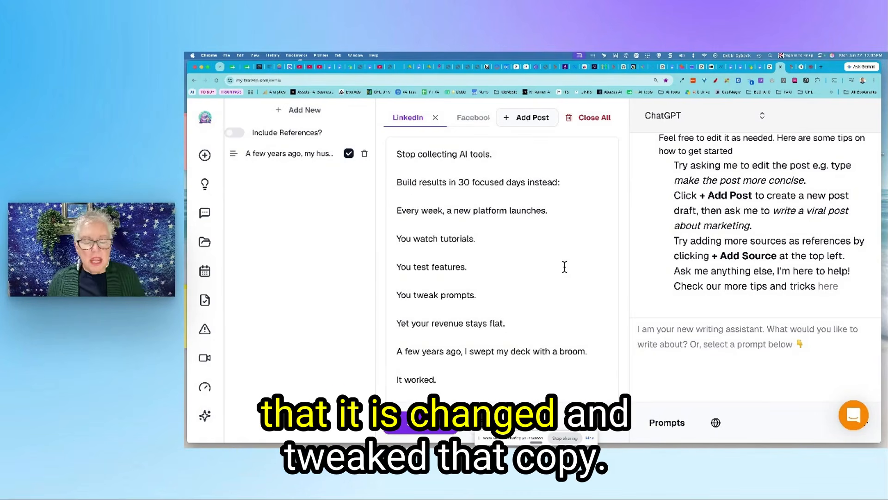
pyautogui.scroll(-10, 564, 267)
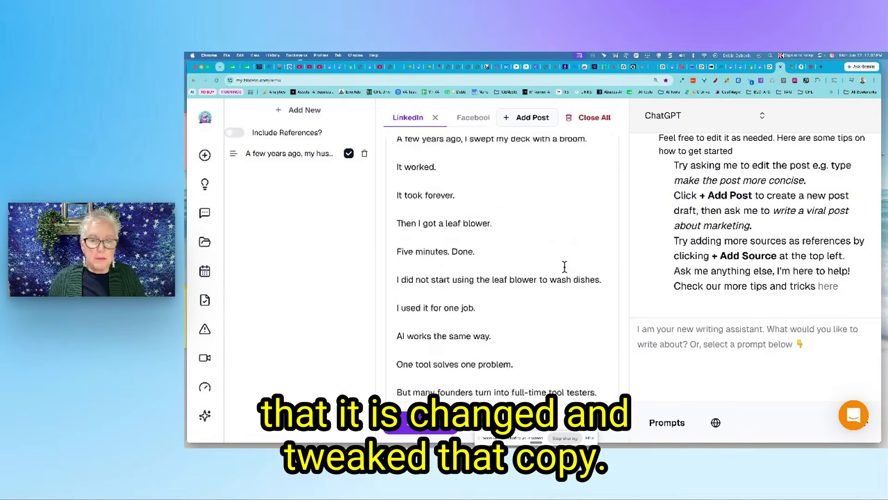
pyautogui.scroll(-11, 565, 267)
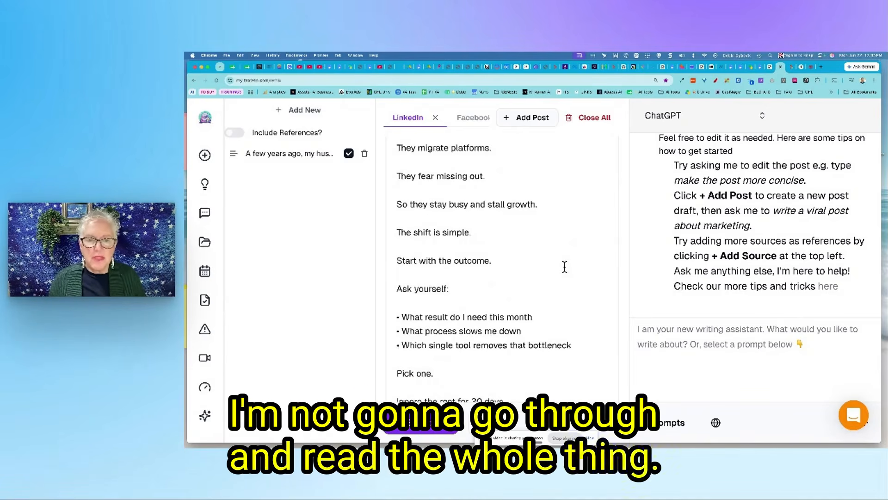
pyautogui.scroll(-12, 565, 267)
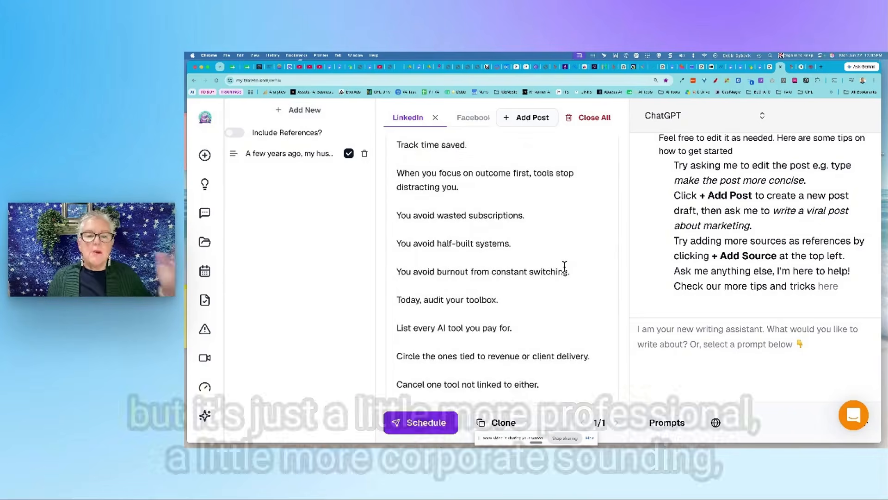
pyautogui.scroll(-5, 564, 267)
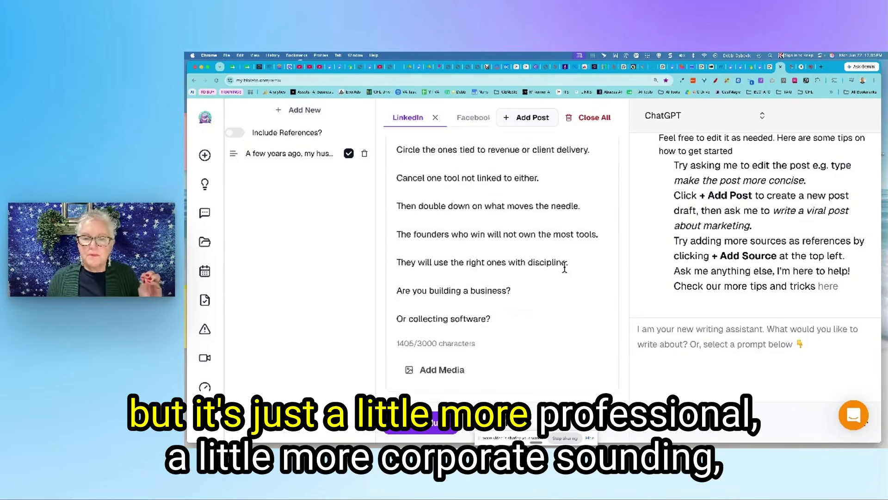
pyautogui.scroll(20, 565, 267)
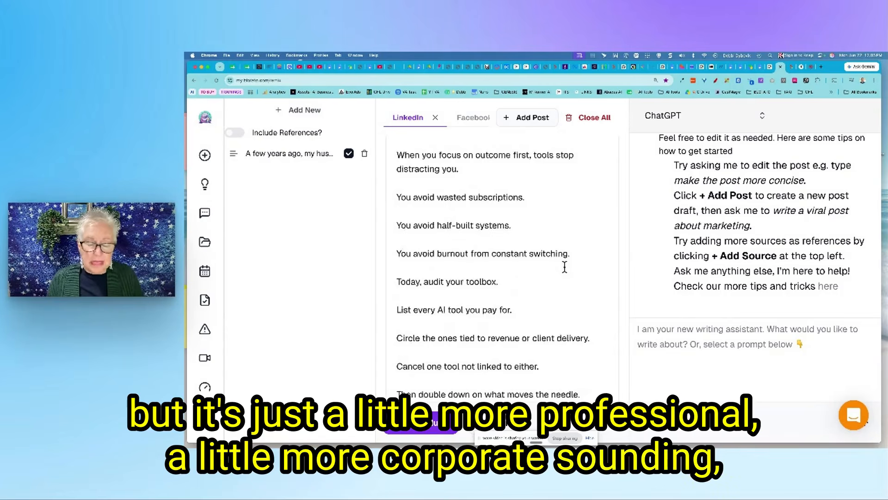
pyautogui.scroll(2, 565, 266)
pyautogui.scroll(-1, 564, 267)
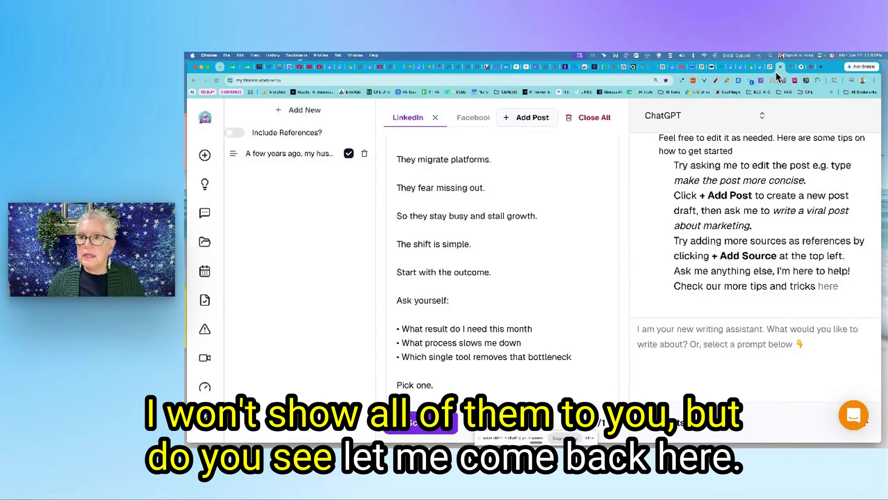
# - Switch to the wave.video live studio and take the shared screen off the stream
pyautogui.click(808, 70)
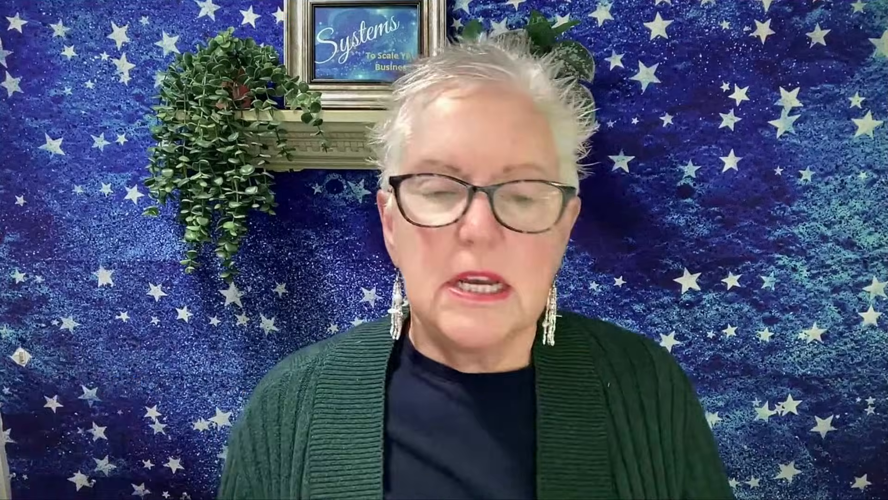